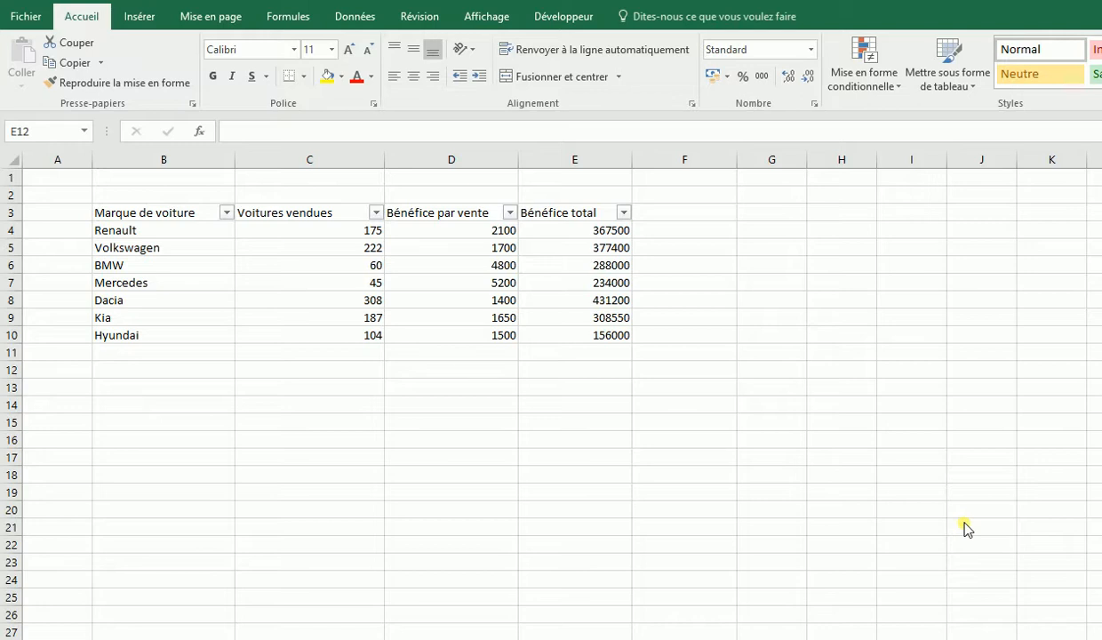
- Insert a 2D clustered column chart from the brand names and sold-car figures in B4:C10, without headers, and place it below the table
{"action": "left_click", "coordinate": [575, 469]}
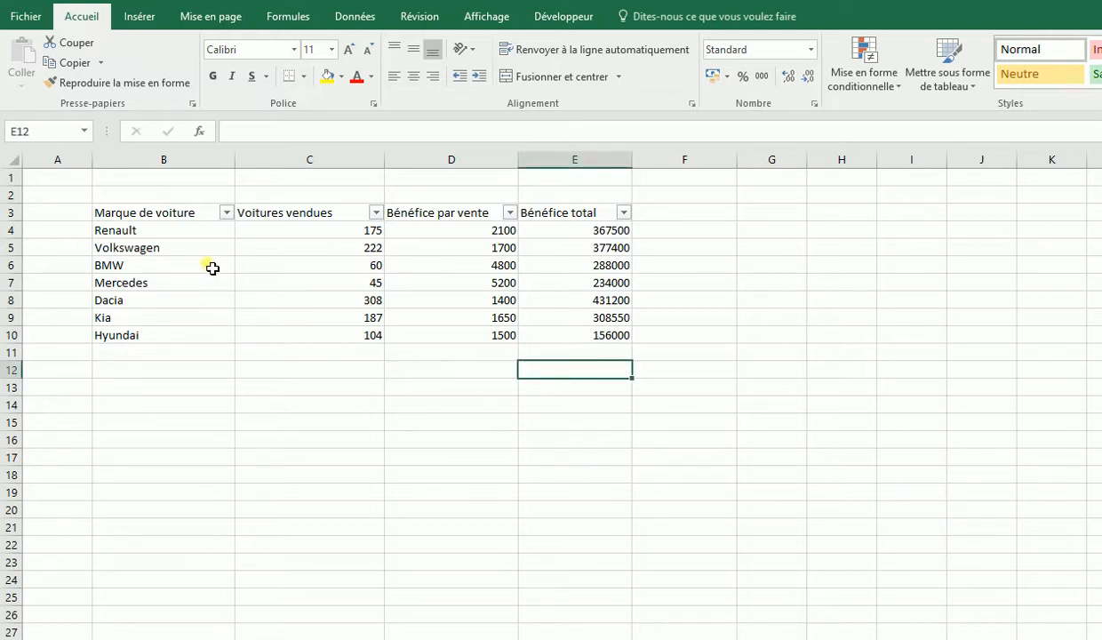
{"action": "left_click_drag", "start_coordinate": [191, 234], "coordinate": [145, 342]}
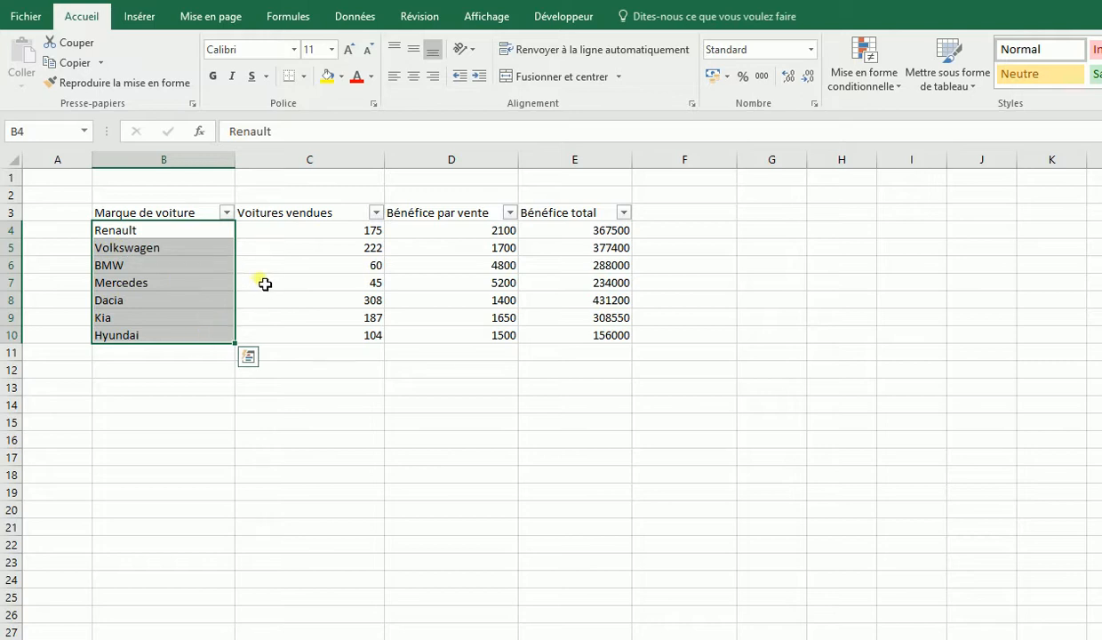
{"action": "left_click_drag", "start_coordinate": [275, 227], "coordinate": [287, 342]}
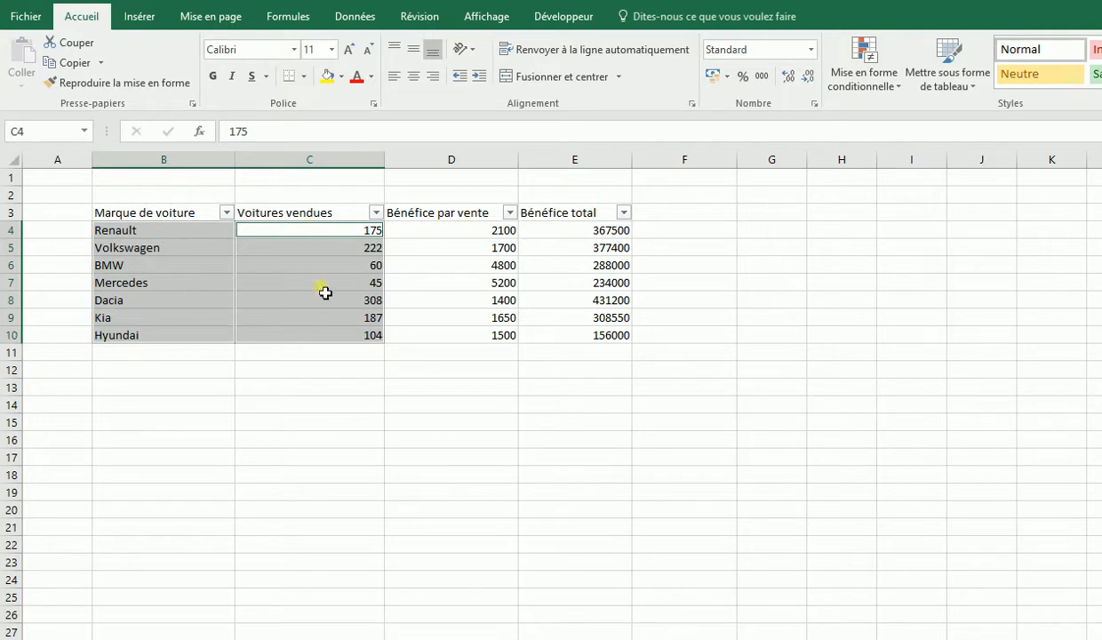
{"action": "left_click", "coordinate": [137, 16]}
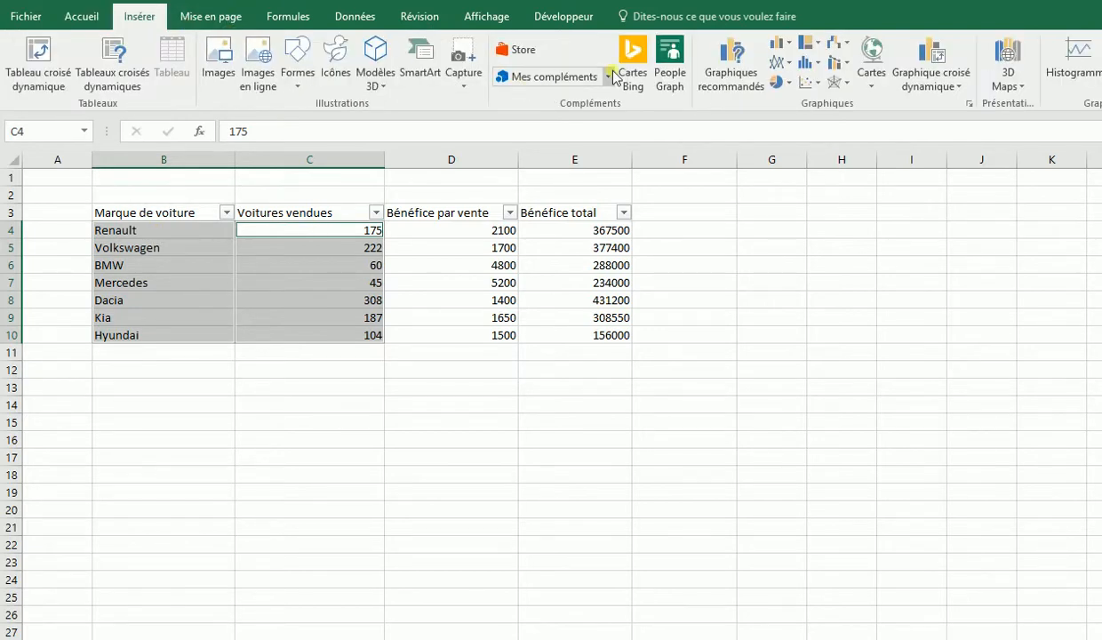
{"action": "left_click", "coordinate": [779, 42]}
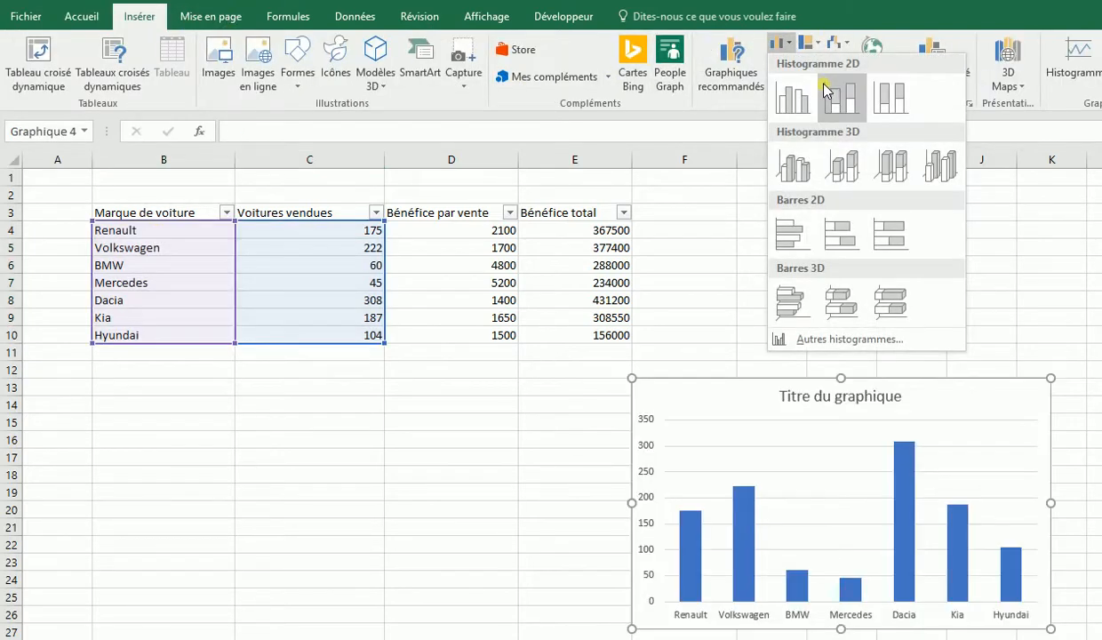
{"action": "left_click", "coordinate": [789, 99]}
{"action": "left_click_drag", "start_coordinate": [738, 406], "coordinate": [167, 388]}
{"action": "left_click", "coordinate": [551, 423]}
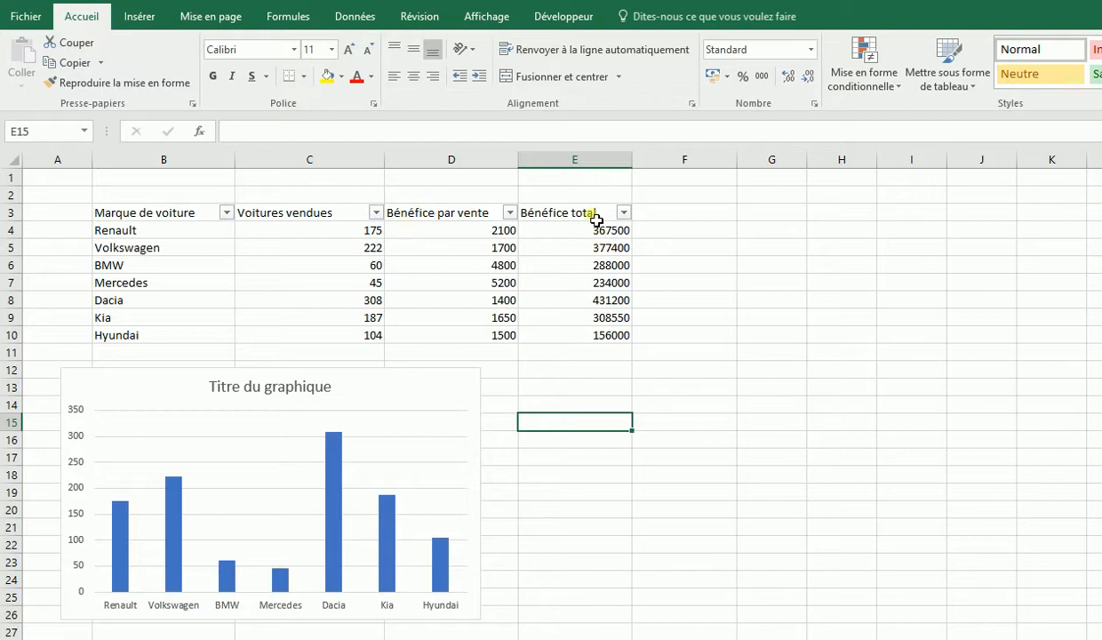
- Reapply the filter to the header row B3:E3 and sort the table by Voitures vendues from smallest to largest
{"action": "left_click_drag", "start_coordinate": [590, 214], "coordinate": [135, 217]}
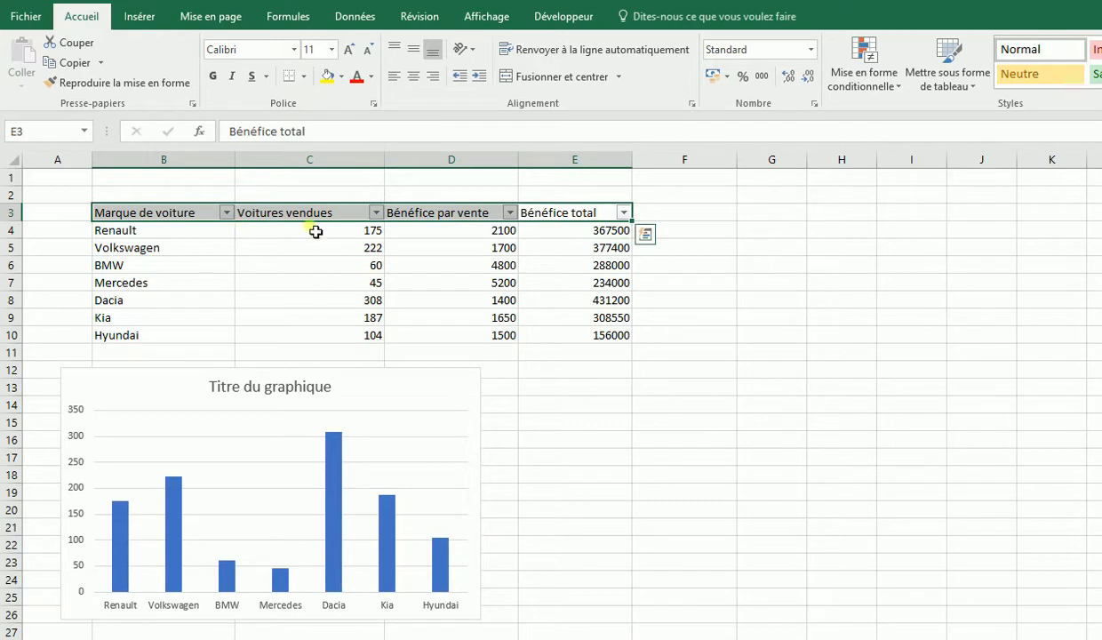
{"action": "left_click", "coordinate": [354, 16]}
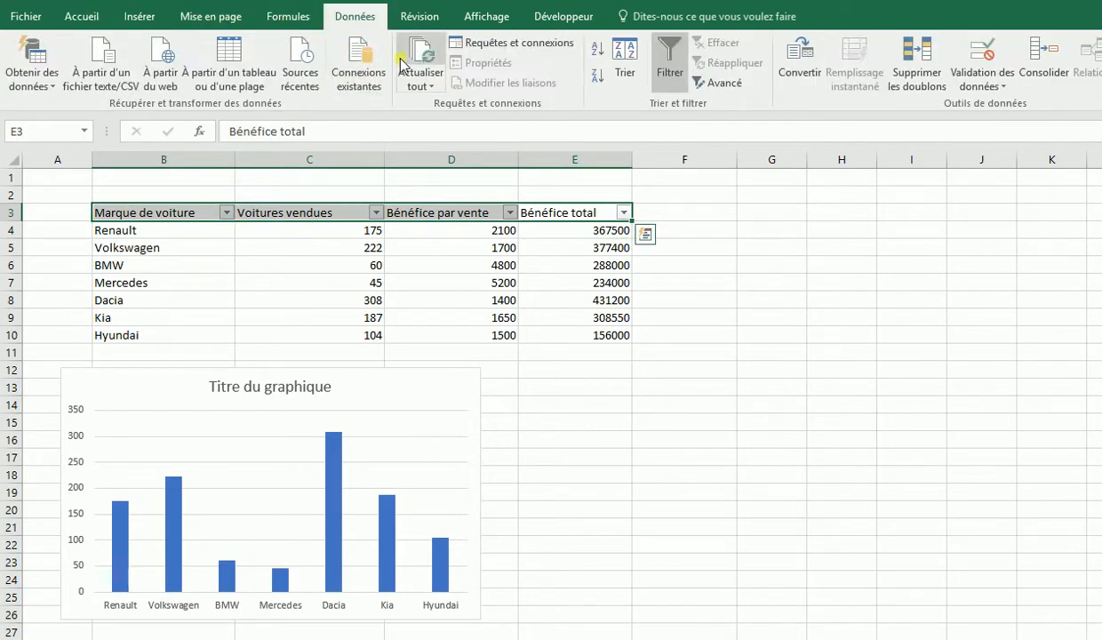
{"action": "left_click", "coordinate": [662, 54]}
{"action": "left_click", "coordinate": [670, 55]}
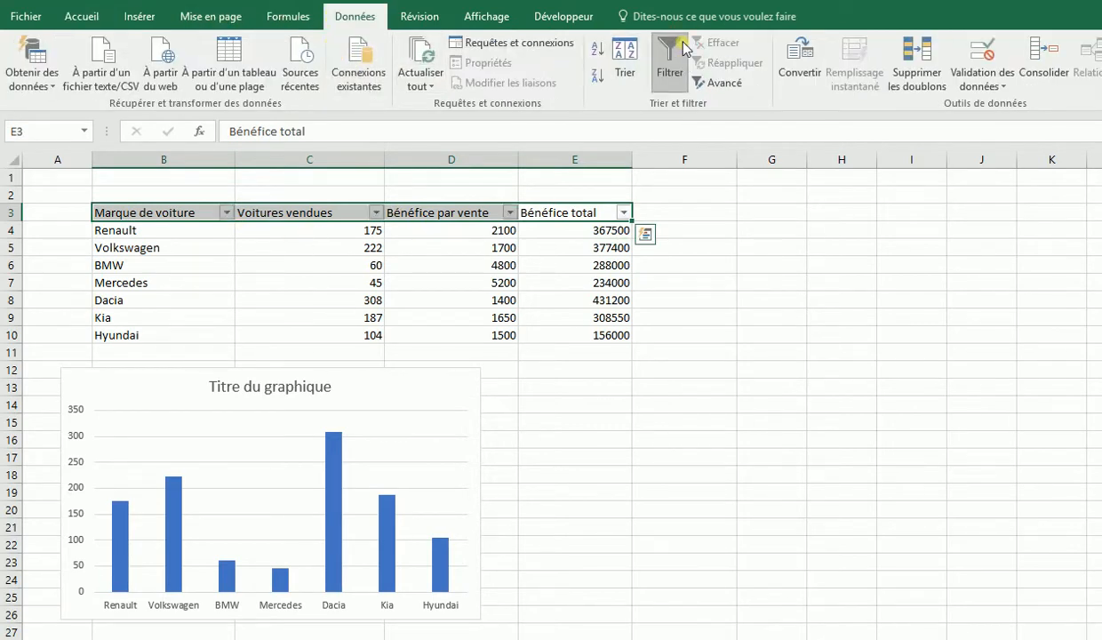
{"action": "left_click", "coordinate": [546, 245]}
{"action": "left_click", "coordinate": [376, 212]}
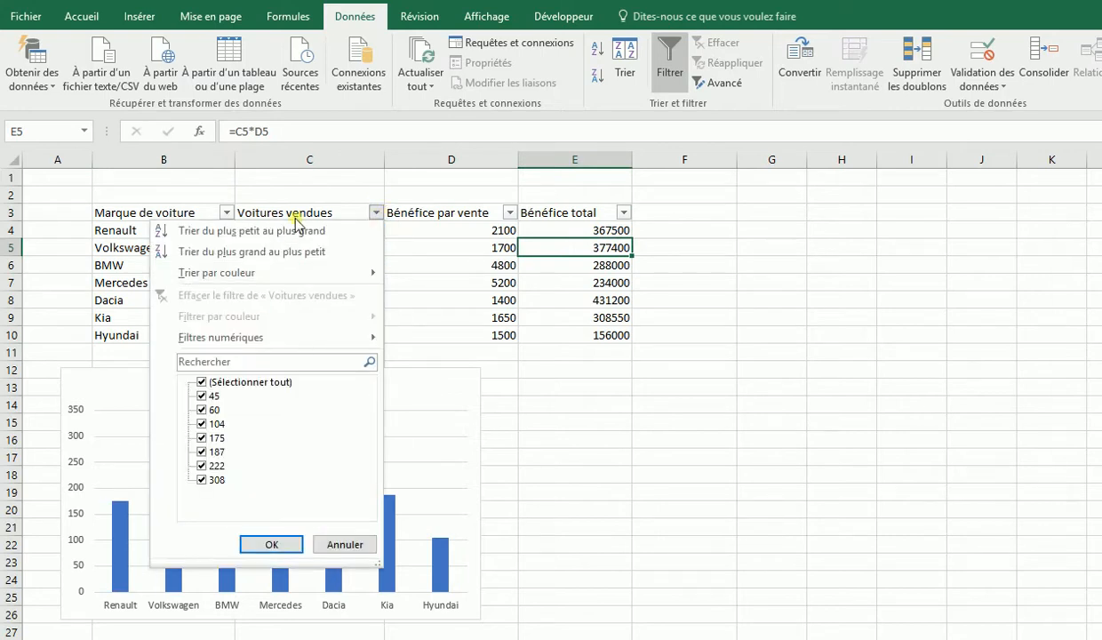
{"action": "left_click", "coordinate": [285, 232]}
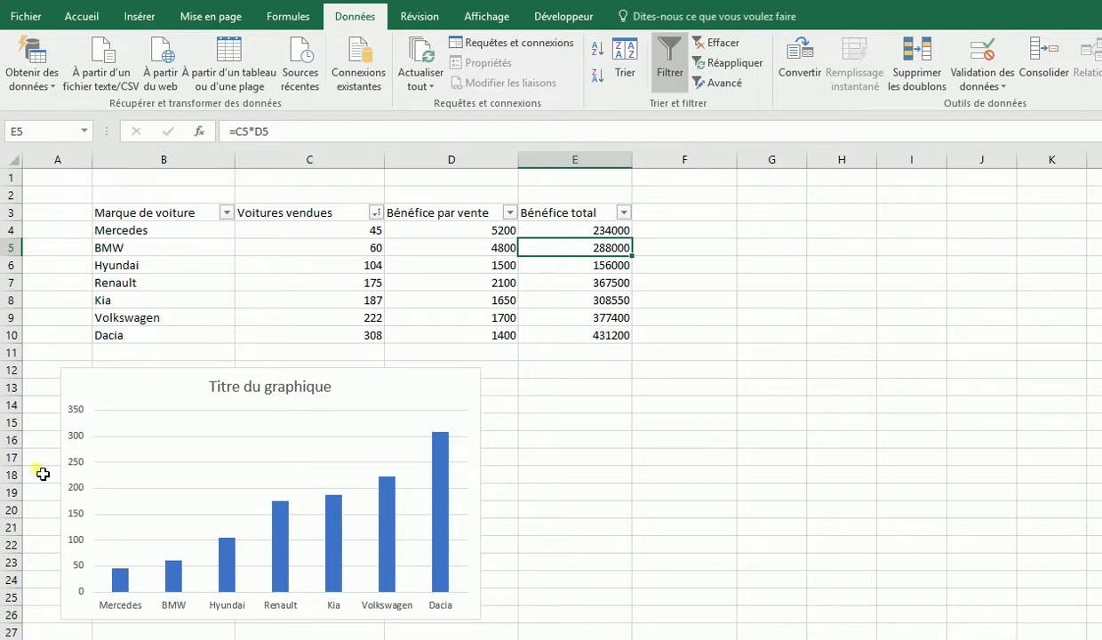
- Delete the column chart below the table and try selecting the Marque de voiture and Voitures vendues columns with their headers
{"action": "left_click", "coordinate": [125, 389]}
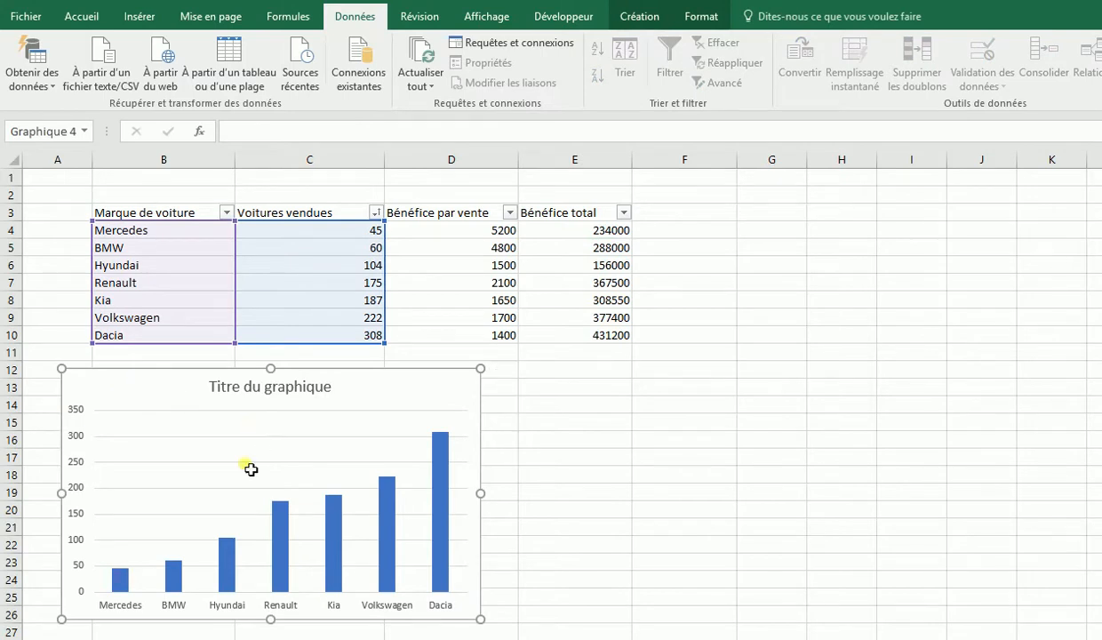
{"action": "key", "text": "Delete"}
{"action": "left_click_drag", "start_coordinate": [160, 217], "coordinate": [132, 334]}
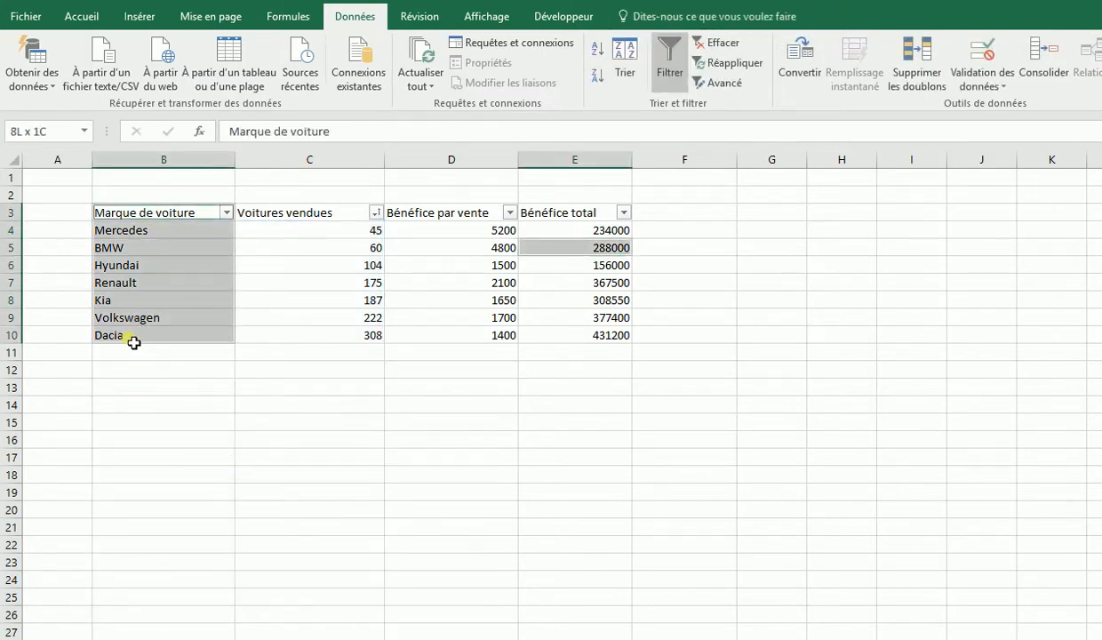
{"action": "left_click", "coordinate": [283, 219], "text": "ctrl"}
{"action": "left_click_drag", "start_coordinate": [282, 220], "coordinate": [282, 336]}
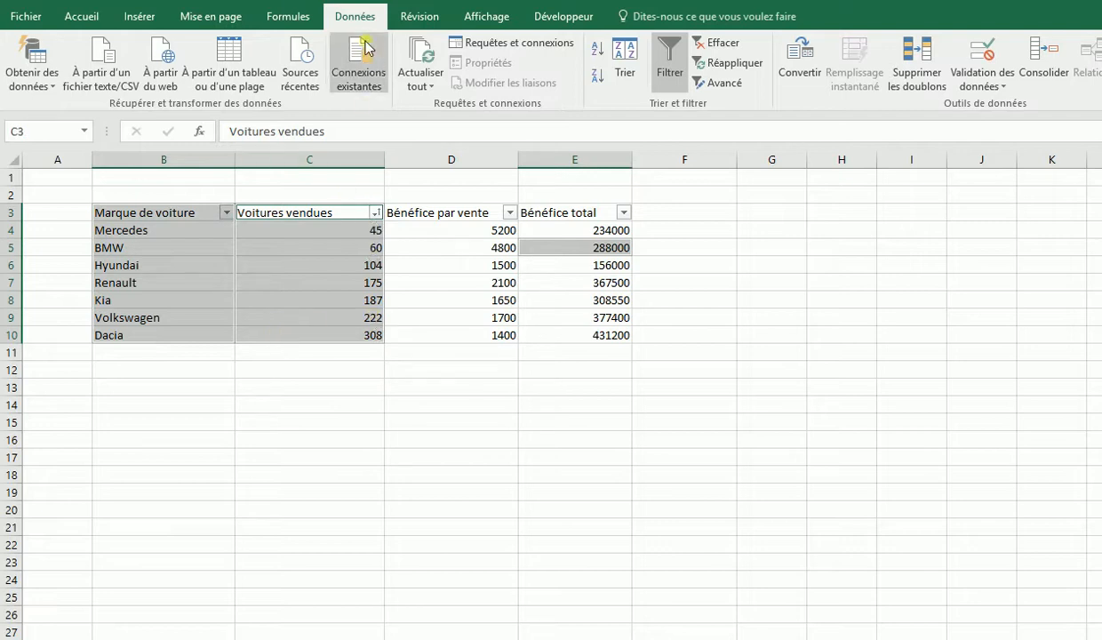
{"action": "left_click", "coordinate": [333, 224]}
{"action": "left_click", "coordinate": [144, 214]}
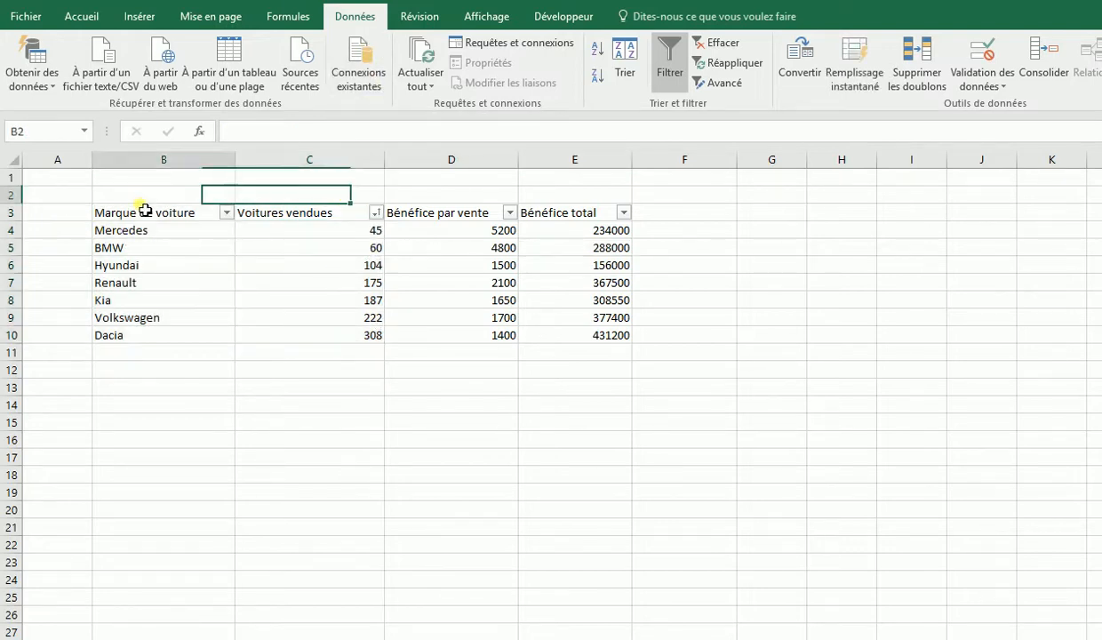
- Insert a 2D clustered column chart from B3:C10, headers included, and position it below the table
{"action": "left_click_drag", "start_coordinate": [142, 215], "coordinate": [135, 339]}
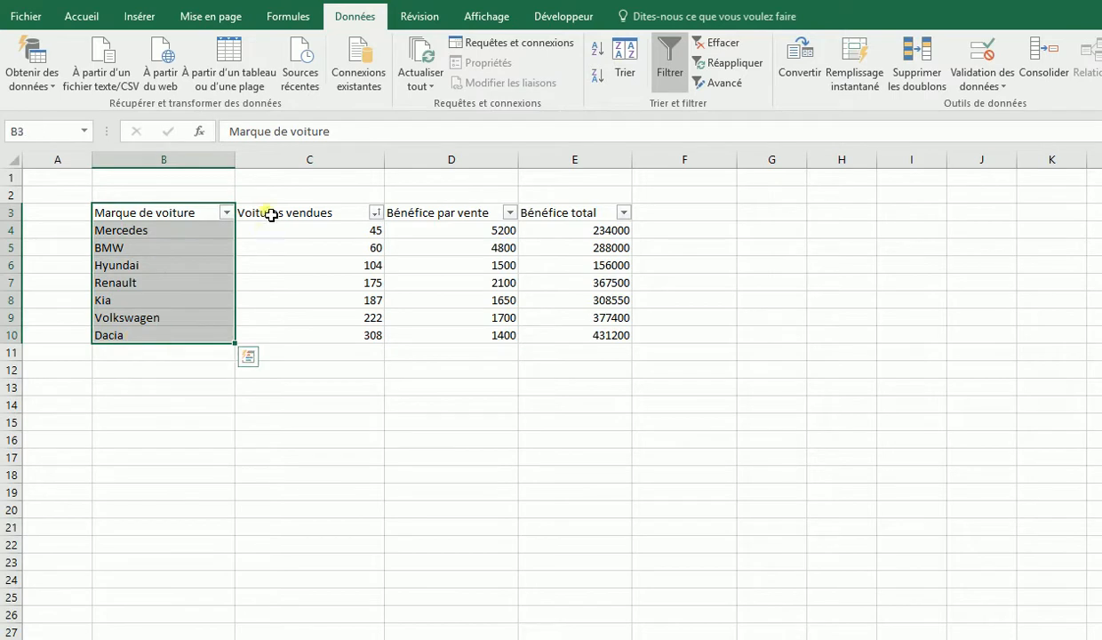
{"action": "left_click_drag", "start_coordinate": [273, 214], "coordinate": [276, 337]}
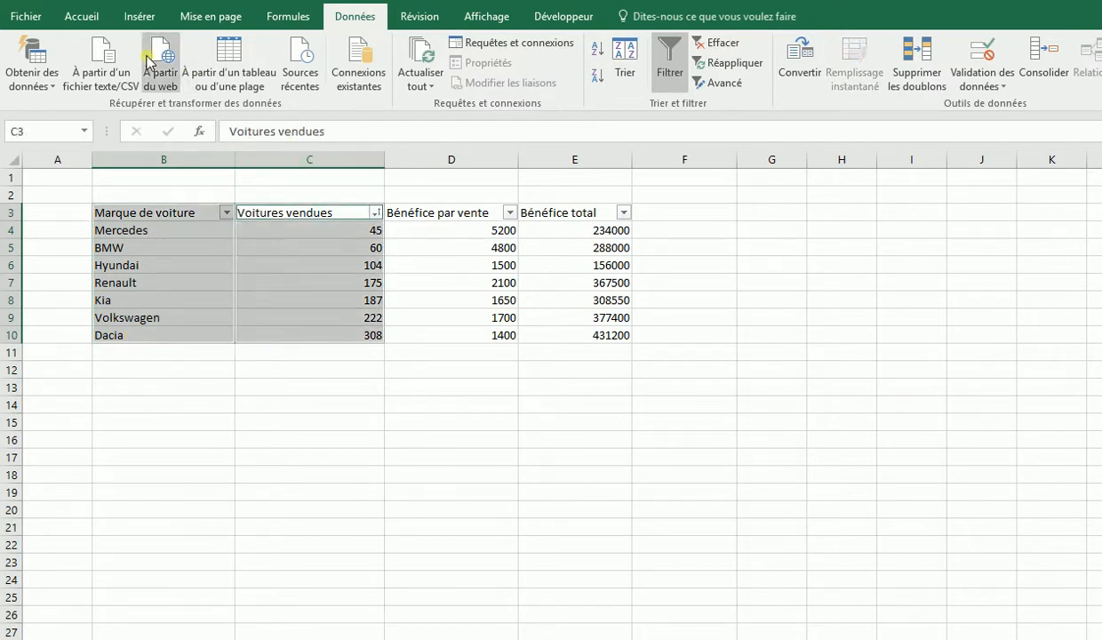
{"action": "left_click", "coordinate": [136, 17]}
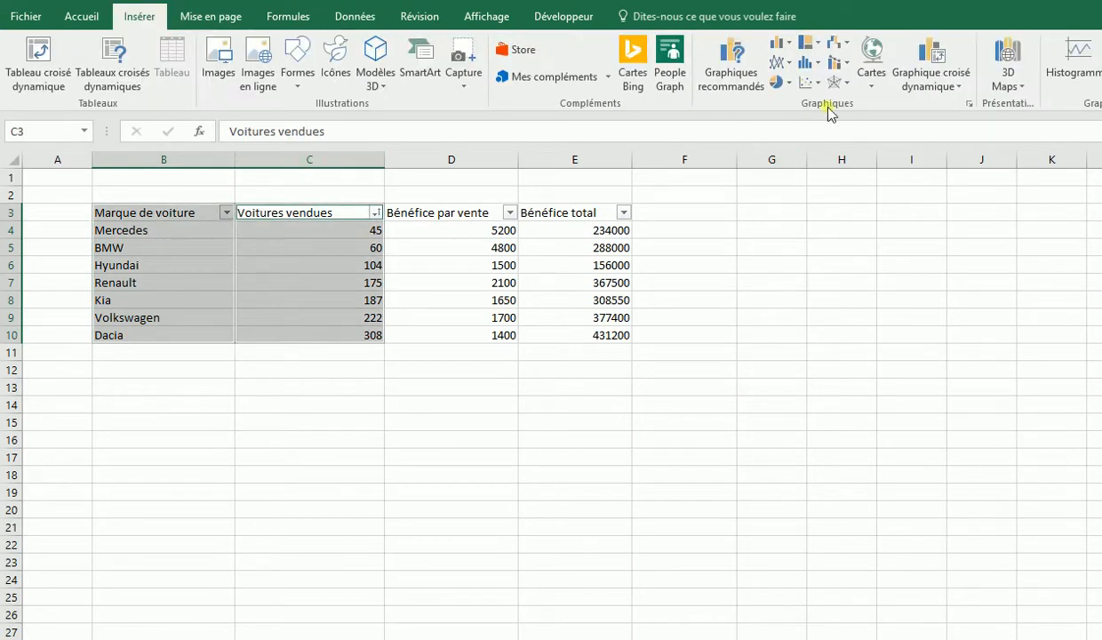
{"action": "left_click", "coordinate": [778, 42]}
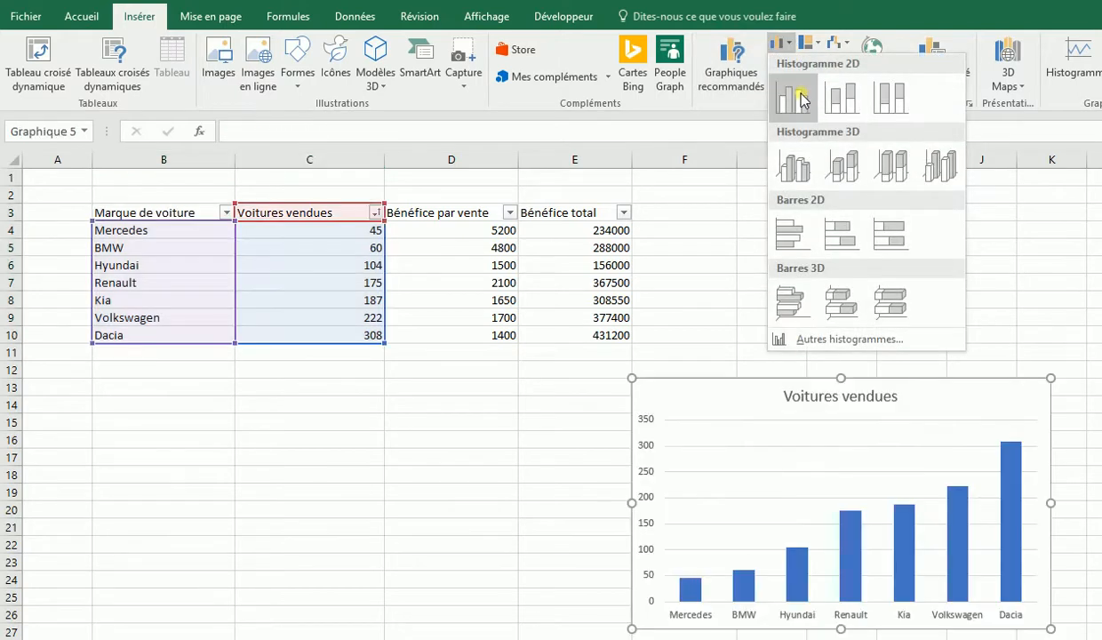
{"action": "left_click", "coordinate": [787, 96]}
{"action": "left_click_drag", "start_coordinate": [783, 405], "coordinate": [283, 400]}
{"action": "left_click", "coordinate": [327, 392]}
{"action": "left_click", "coordinate": [591, 341]}
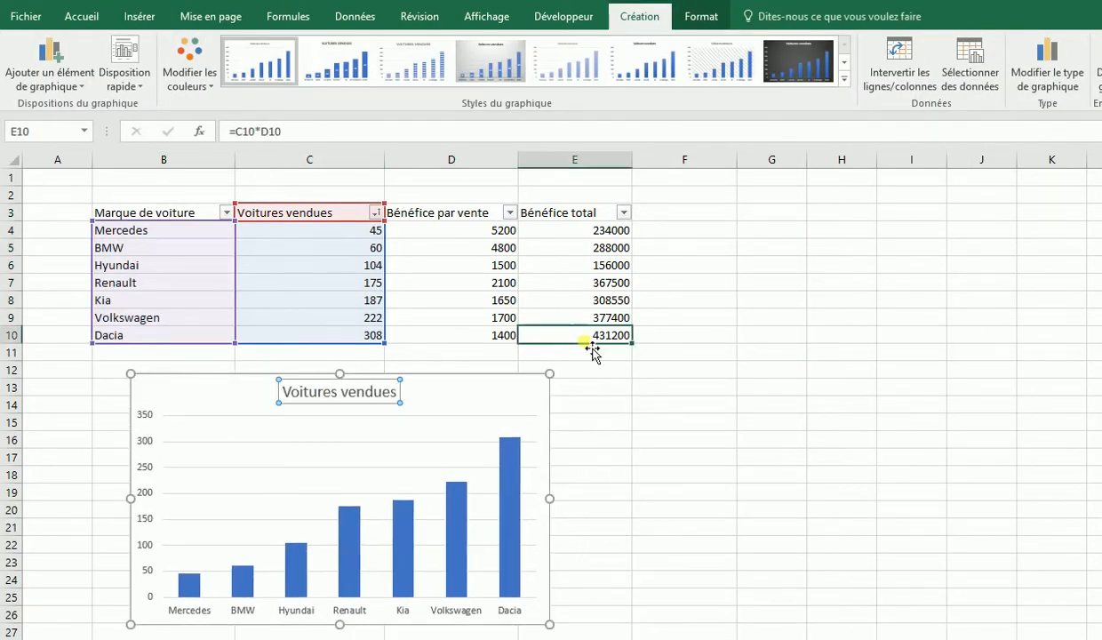
{"action": "left_click_drag", "start_coordinate": [423, 411], "coordinate": [395, 411]}
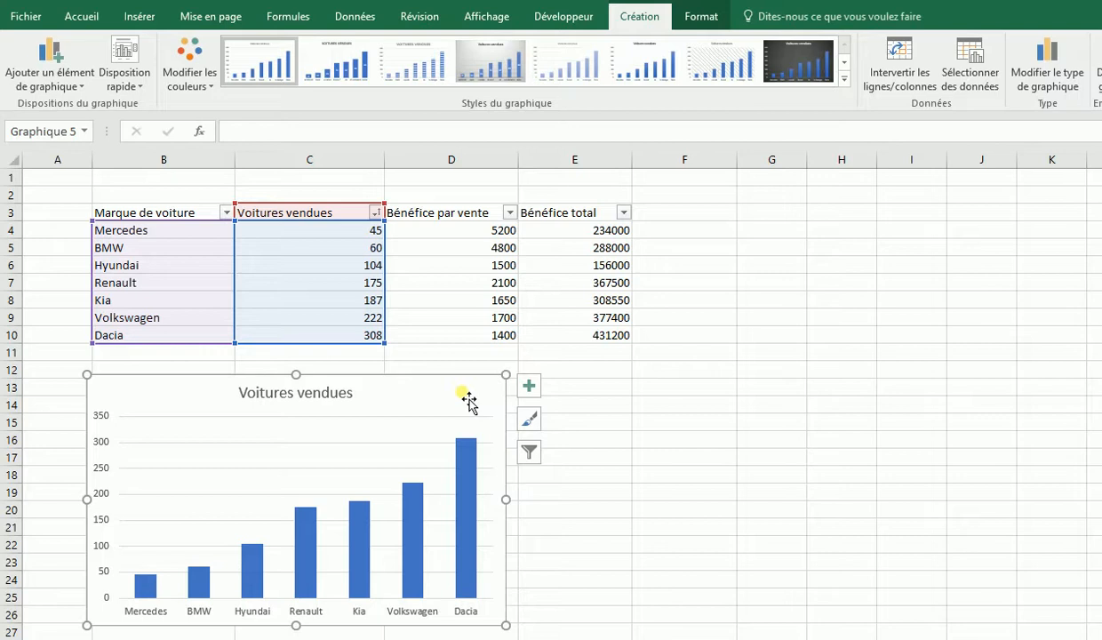
- Replace the Voitures vendues column chart with a 2D pie chart of B3:C10 placed below the table
{"action": "key", "text": "Delete"}
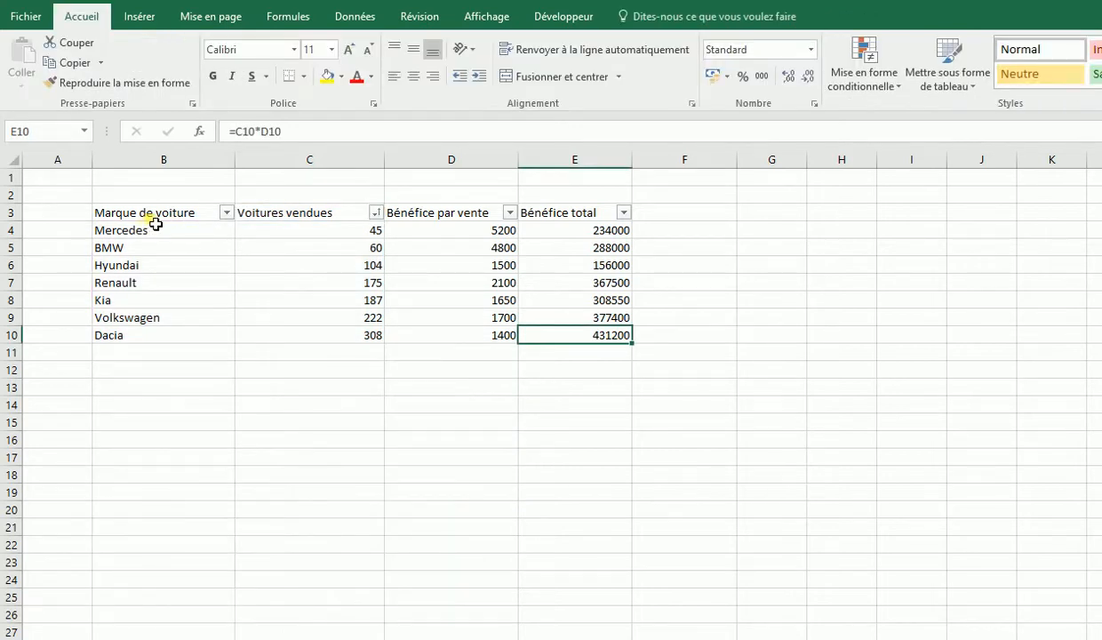
{"action": "left_click_drag", "start_coordinate": [155, 215], "coordinate": [145, 335]}
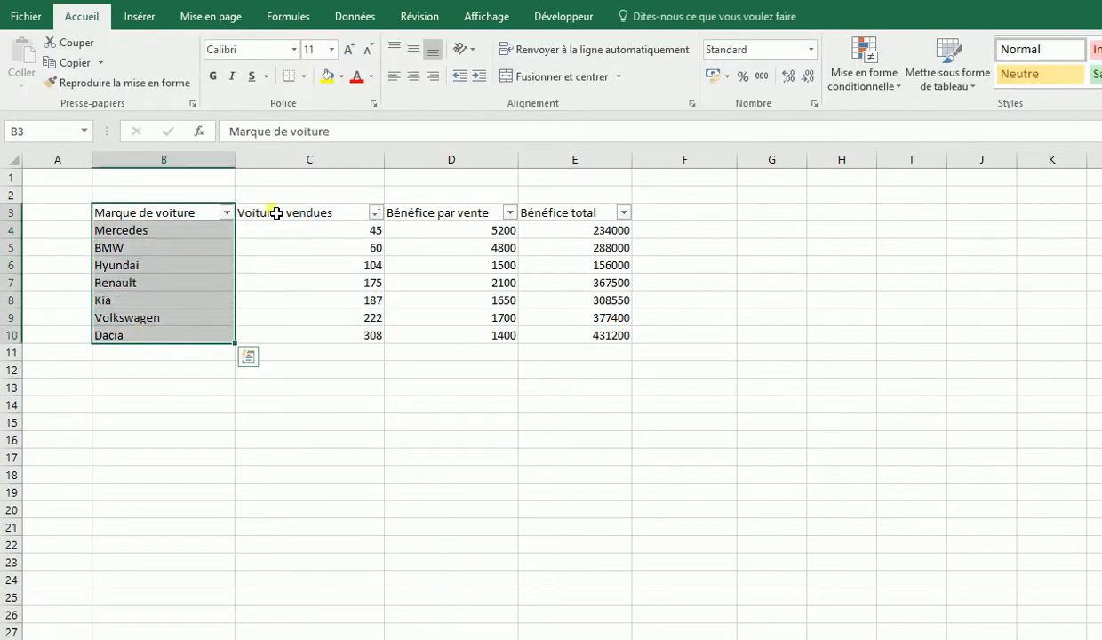
{"action": "left_click_drag", "start_coordinate": [276, 213], "coordinate": [270, 336]}
{"action": "left_click", "coordinate": [140, 16]}
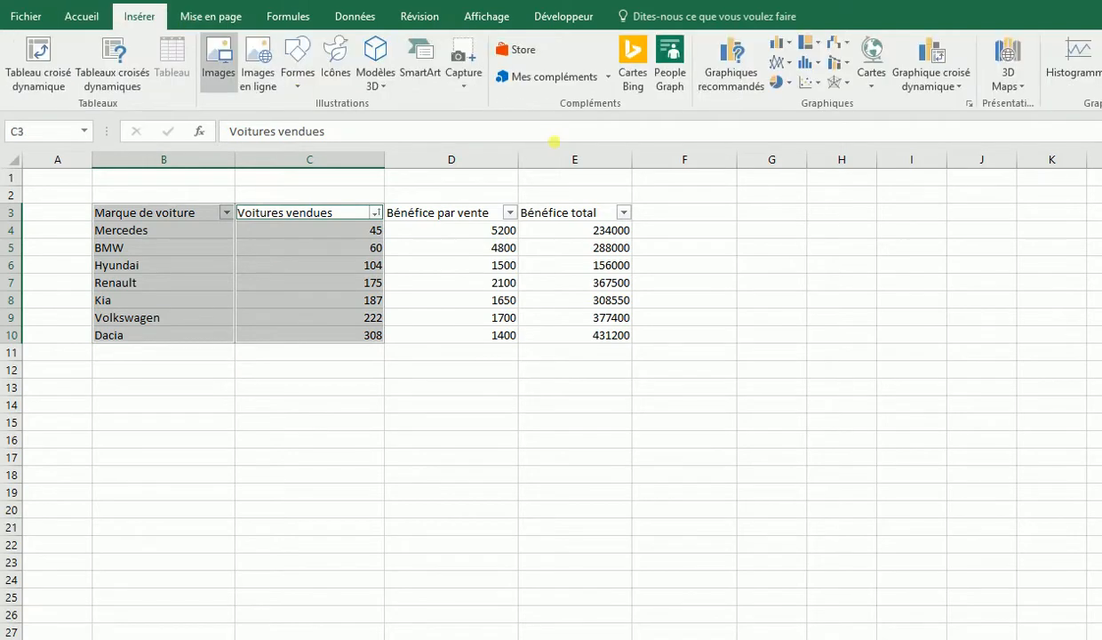
{"action": "left_click", "coordinate": [778, 82]}
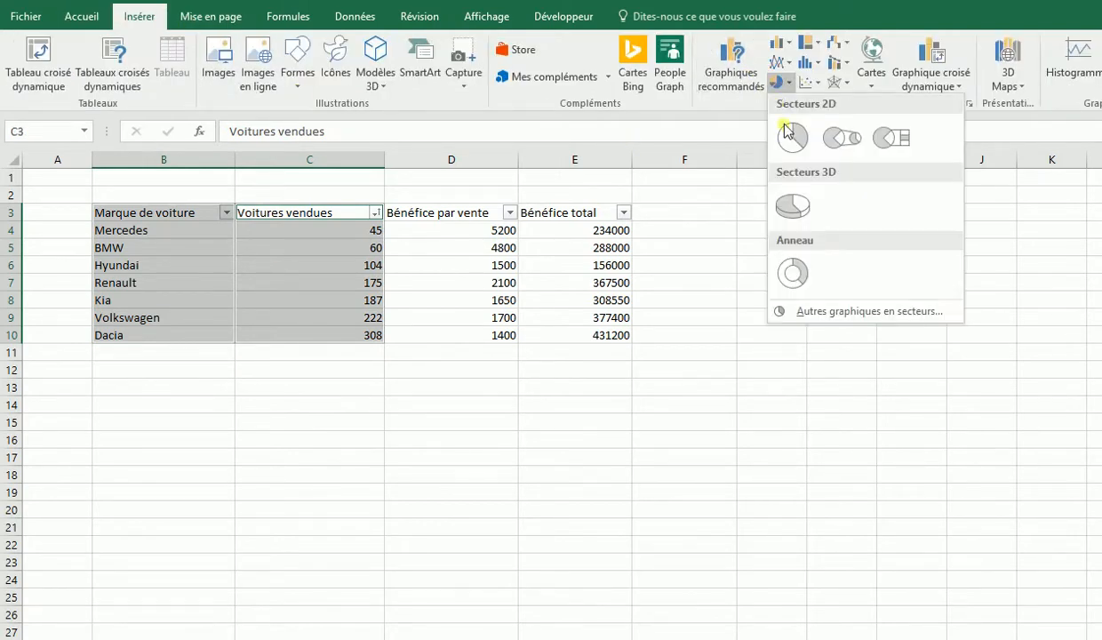
{"action": "left_click", "coordinate": [787, 133]}
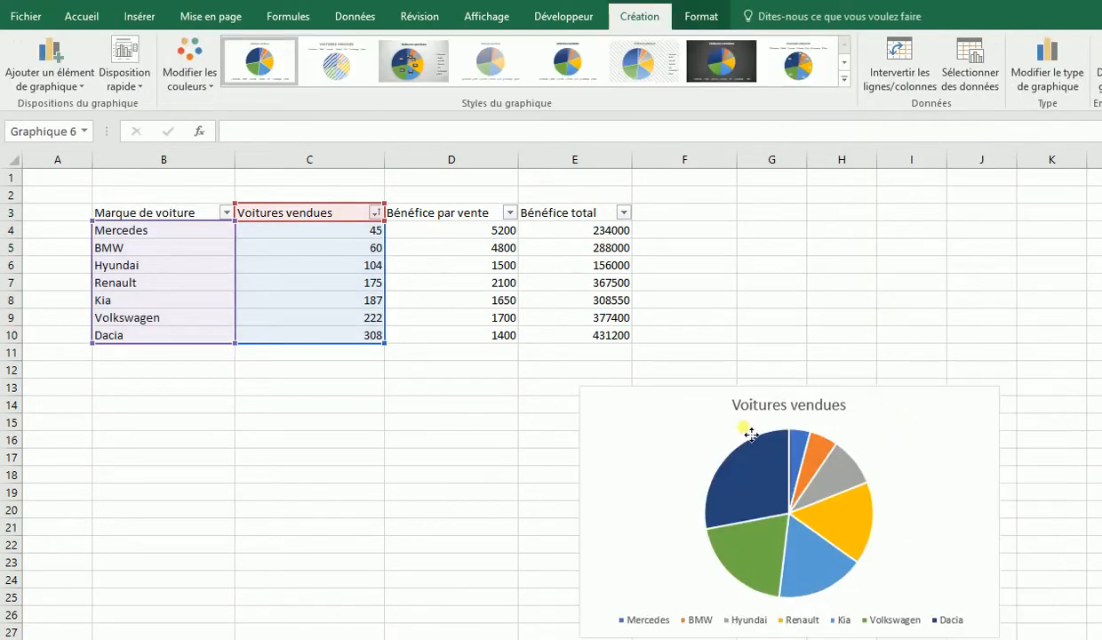
{"action": "left_click_drag", "start_coordinate": [751, 434], "coordinate": [369, 418]}
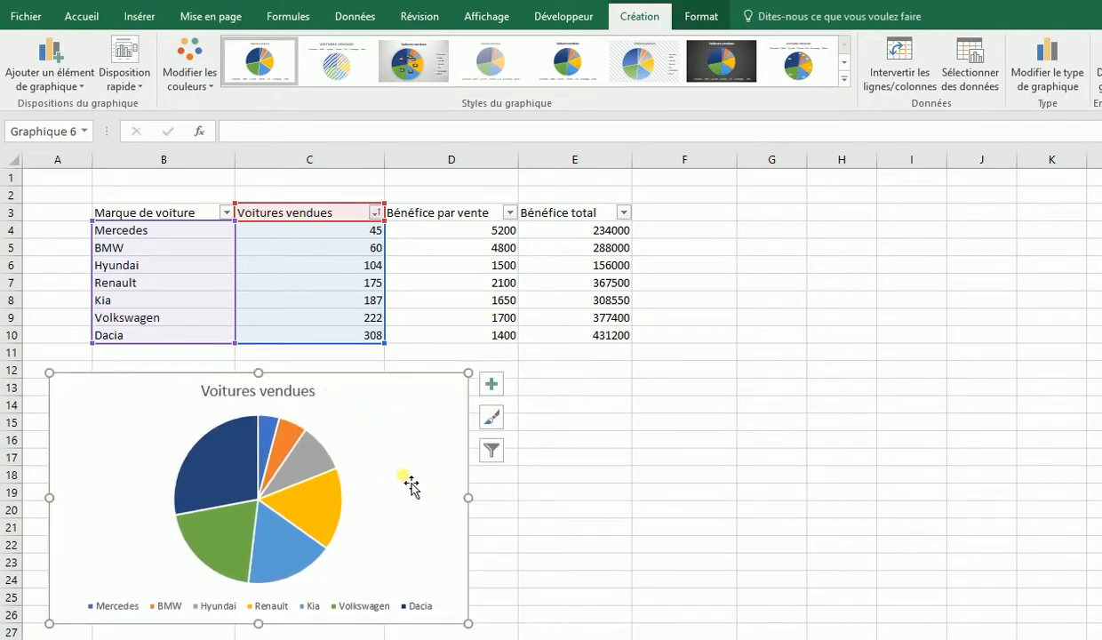
- Delete the pie chart and select the Marque de voiture and Bénéfice total data with headers, B3:B10 and E3:E10
{"action": "key", "text": "Delete"}
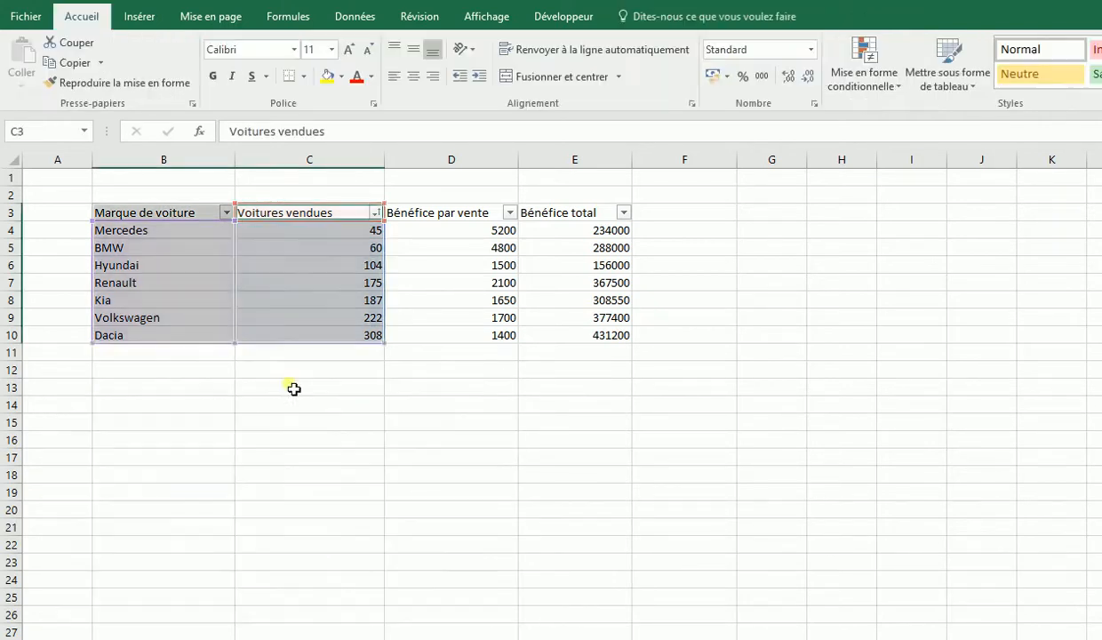
{"action": "left_click", "coordinate": [110, 214]}
{"action": "left_click_drag", "start_coordinate": [110, 215], "coordinate": [124, 335]}
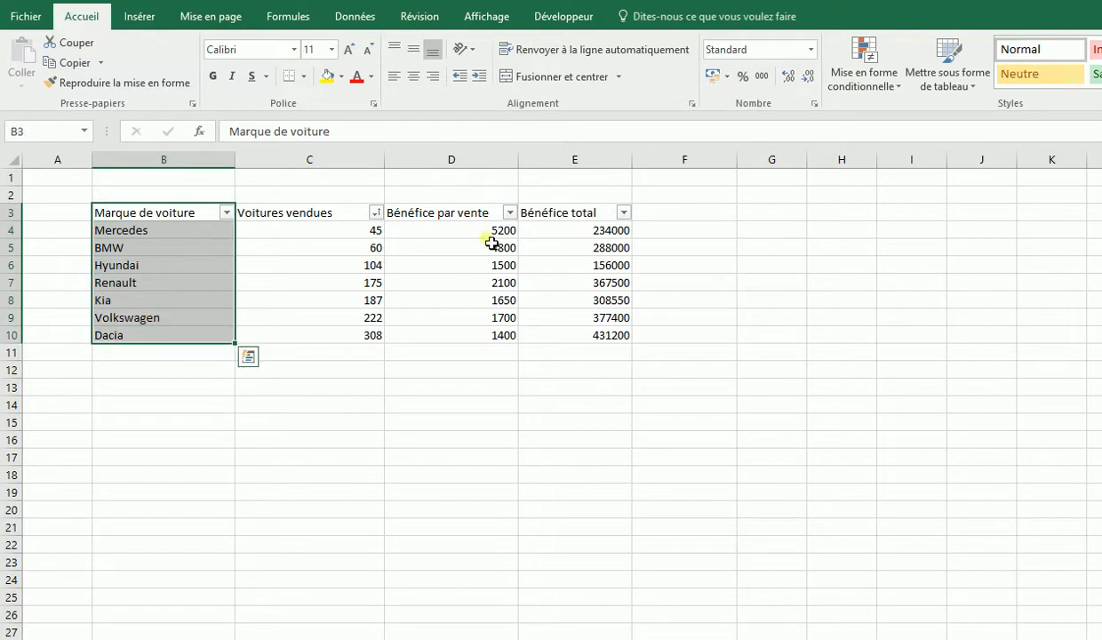
{"action": "left_click", "coordinate": [578, 213], "text": "ctrl"}
{"action": "left_click_drag", "start_coordinate": [600, 331], "coordinate": [599, 332]}
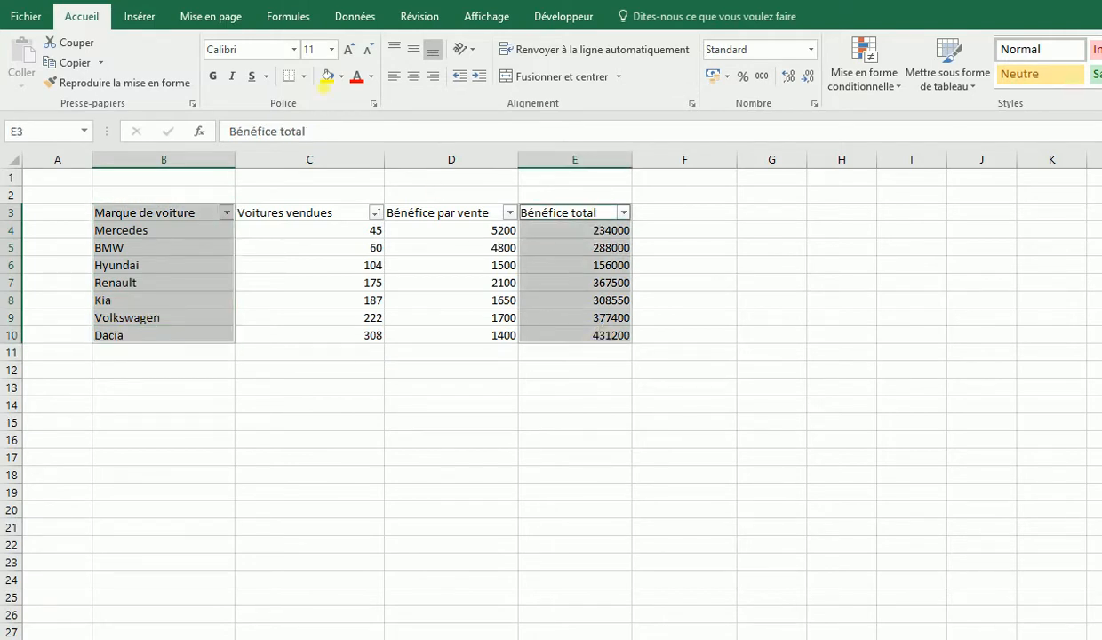
- Preview the Pareto diagram among the recommended charts for the selected data, and close the chart dialog without inserting anything
{"action": "left_click", "coordinate": [138, 20]}
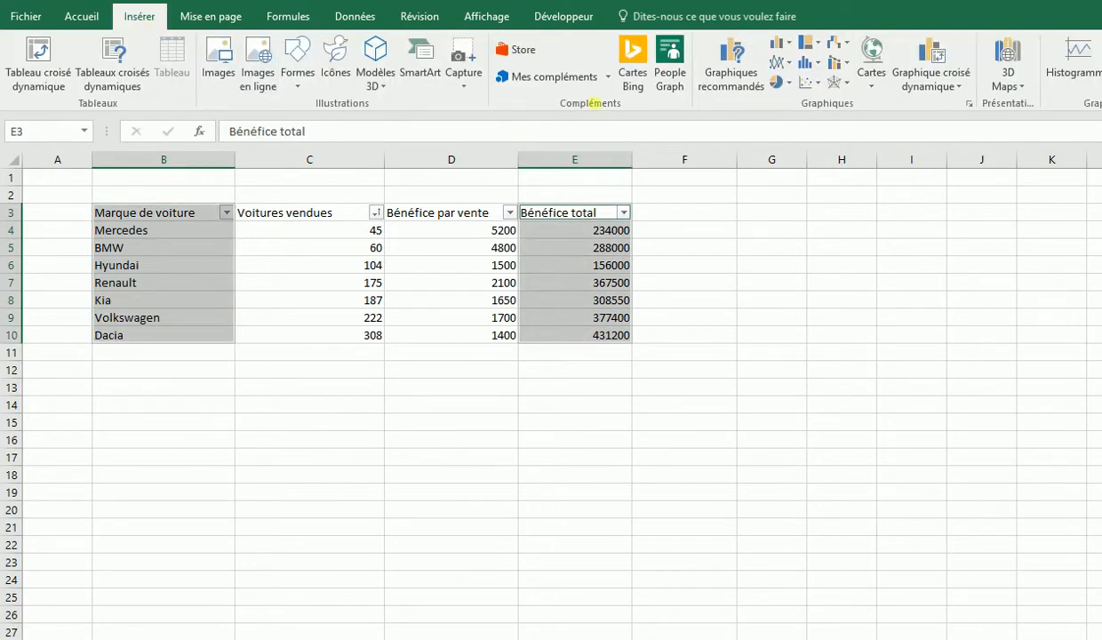
{"action": "left_click", "coordinate": [763, 87]}
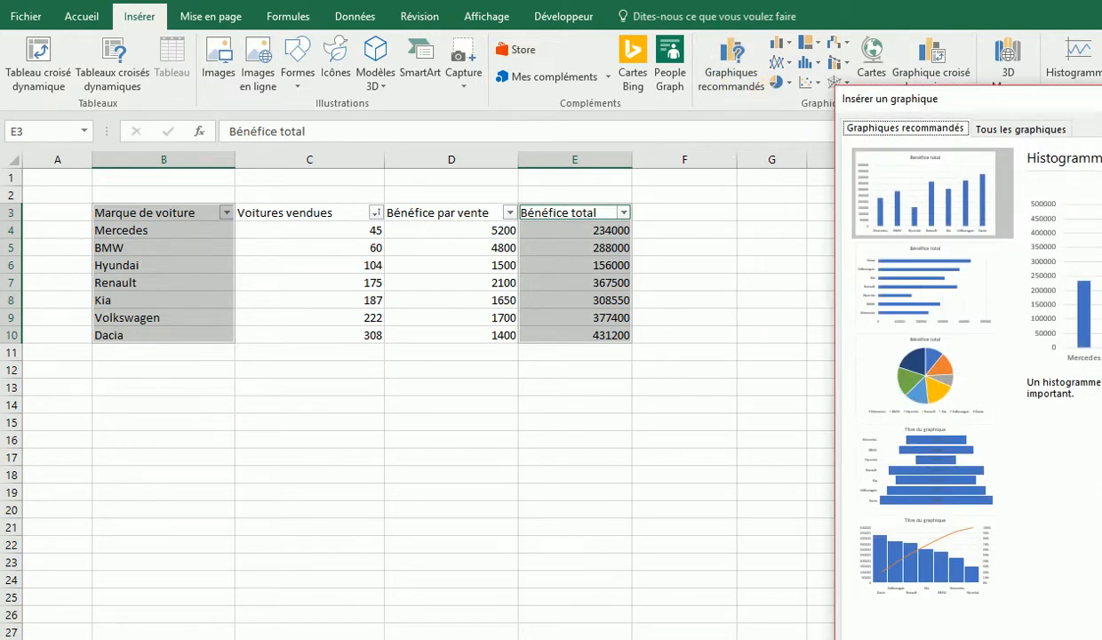
{"action": "left_click", "coordinate": [906, 524]}
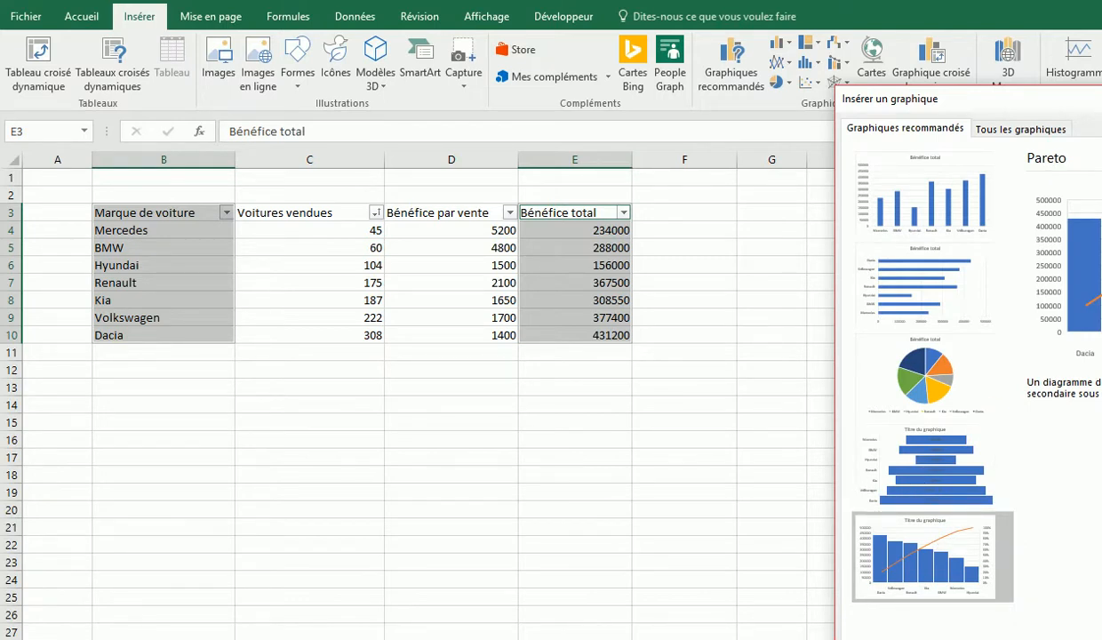
{"action": "key", "text": "Escape"}
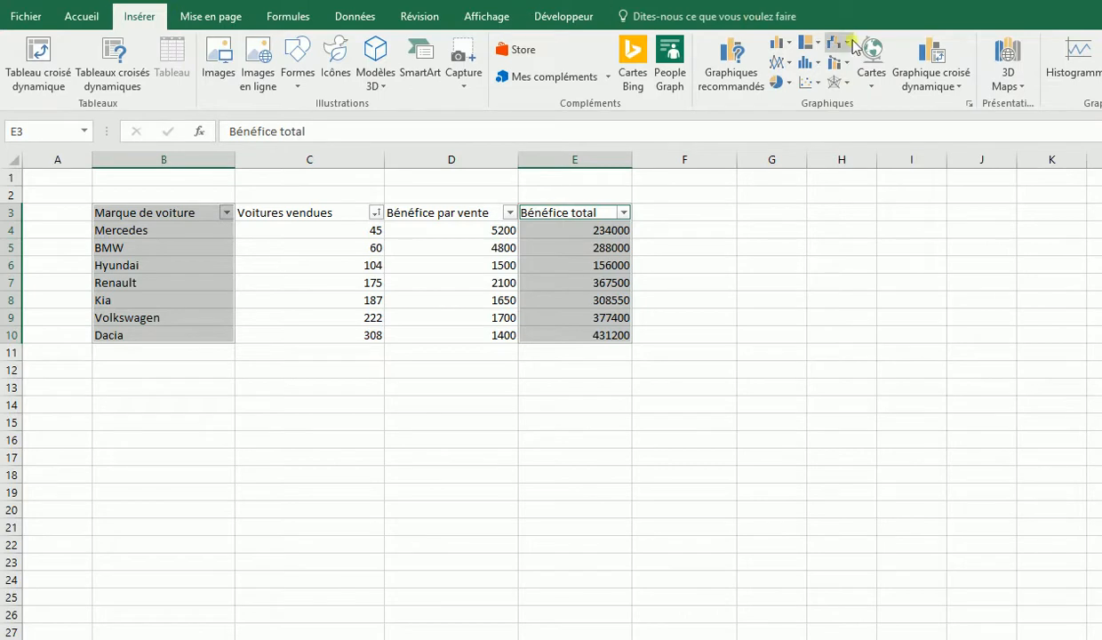
- Insert a 2D clustered column chart of Bénéfice total by Marque de voiture and place it below the table
{"action": "left_click", "coordinate": [778, 42]}
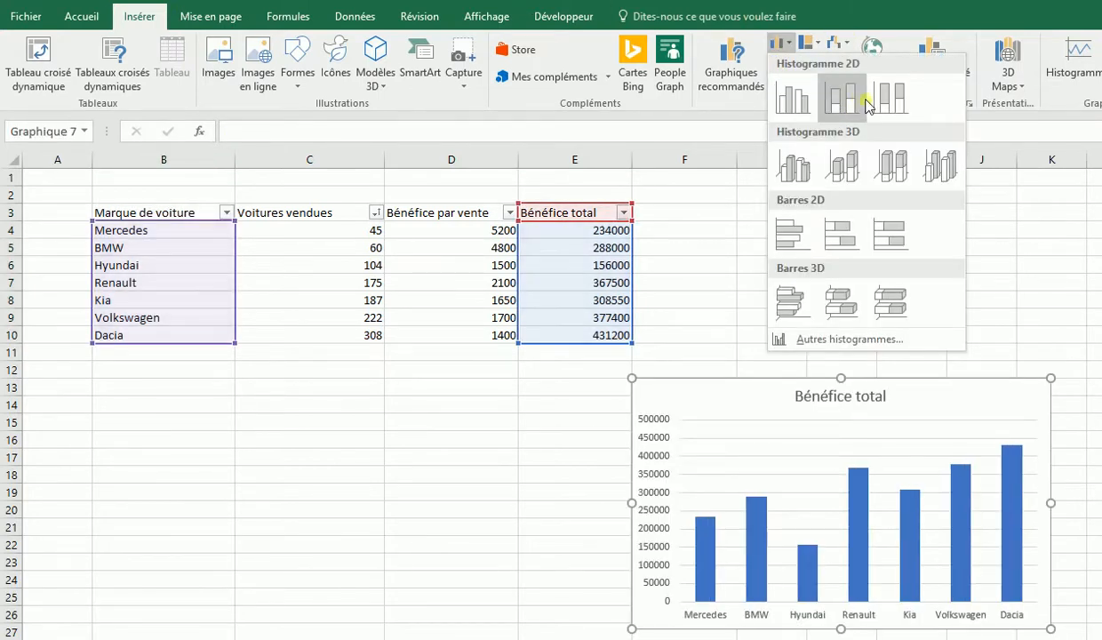
{"action": "left_click", "coordinate": [840, 96]}
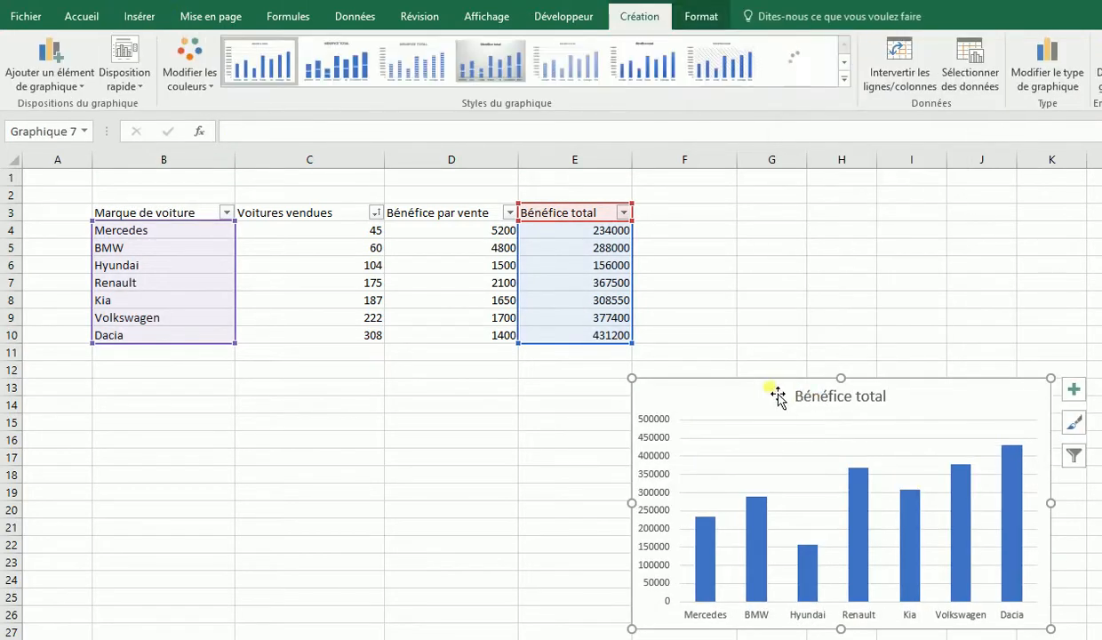
{"action": "left_click_drag", "start_coordinate": [777, 327], "coordinate": [201, 400]}
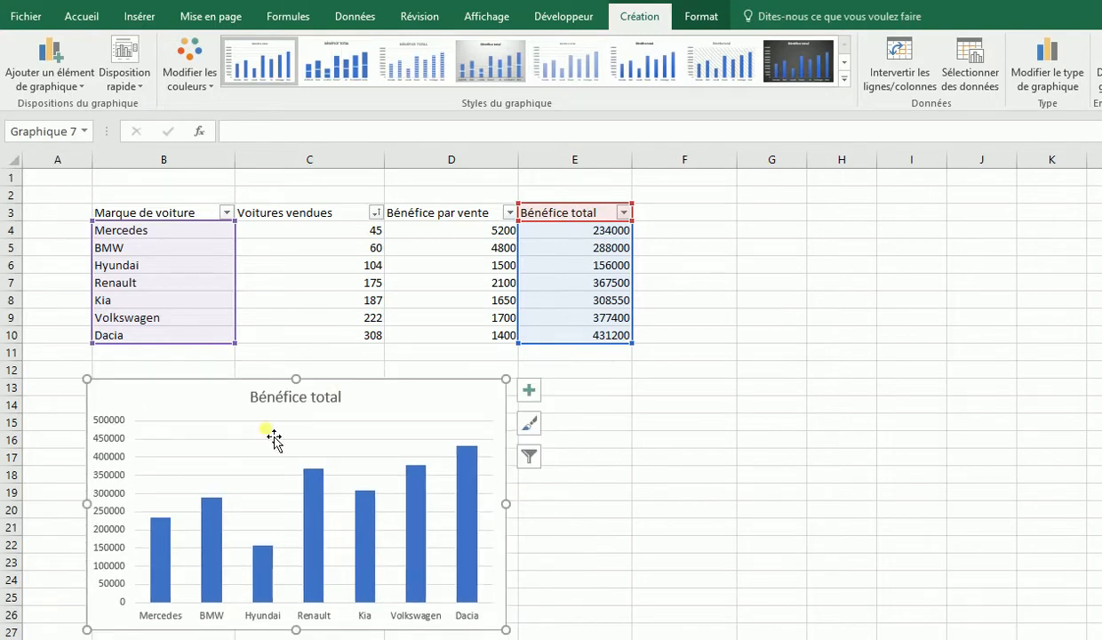
- Delete the Bénéfice total column chart and select the non-adjacent ranges B3:B10 and E3:E10 again
{"action": "key", "text": "Delete"}
{"action": "left_click", "coordinate": [538, 416]}
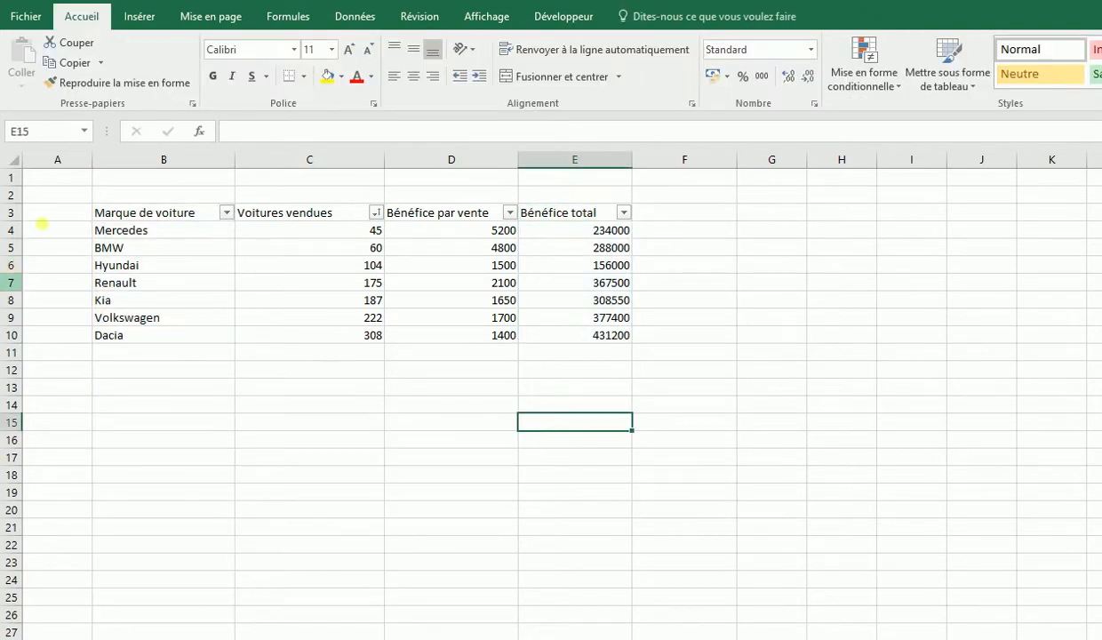
{"action": "left_click_drag", "start_coordinate": [139, 213], "coordinate": [164, 335]}
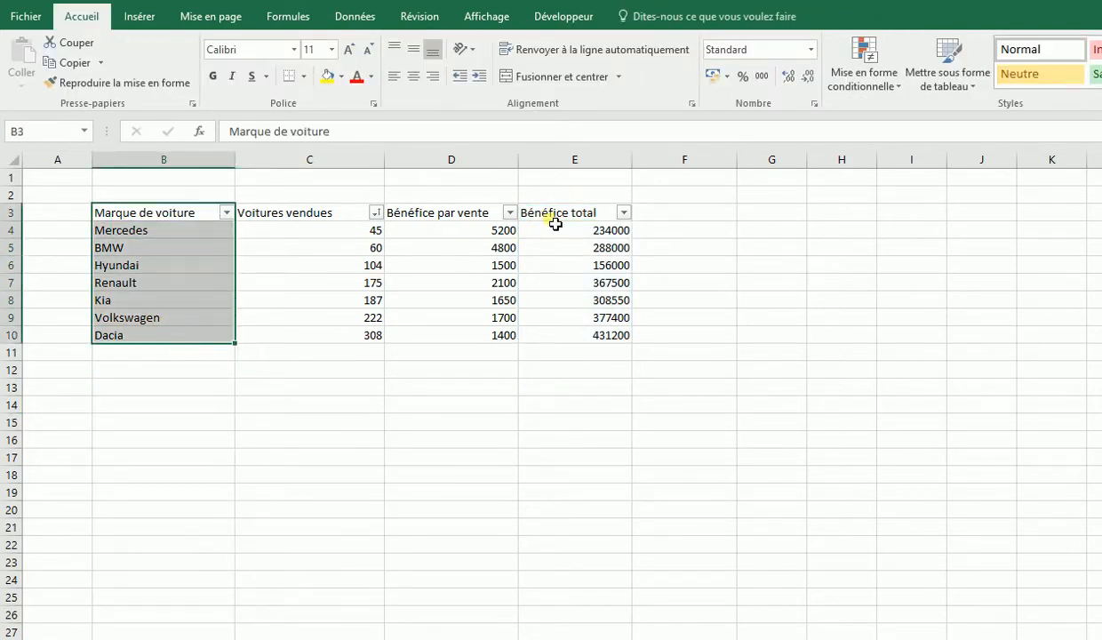
{"action": "left_click_drag", "start_coordinate": [555, 216], "coordinate": [563, 336], "text": "ctrl"}
- Insert the recommended Pareto chart for the selected brand and Bénéfice total data, and place it below the table
{"action": "left_click", "coordinate": [156, 18]}
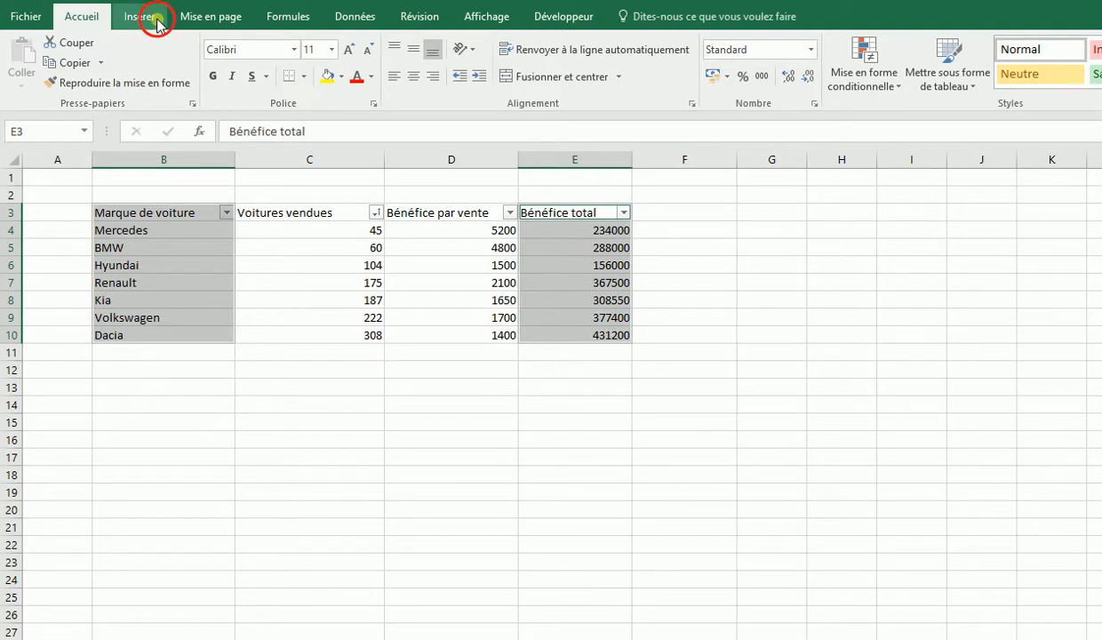
{"action": "left_click", "coordinate": [730, 67]}
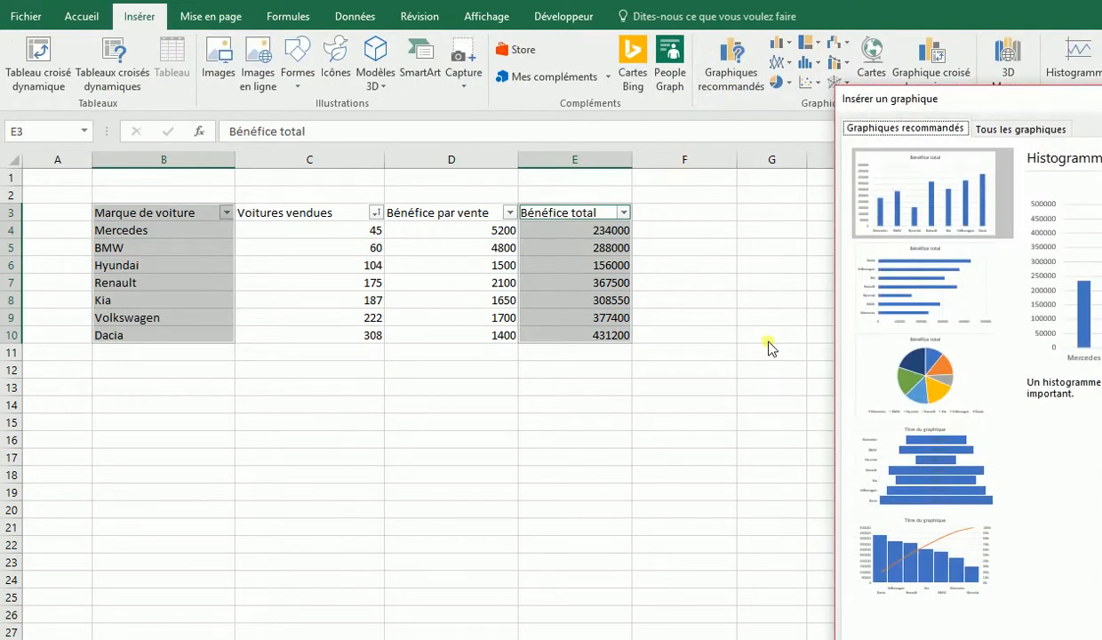
{"action": "left_click", "coordinate": [942, 564]}
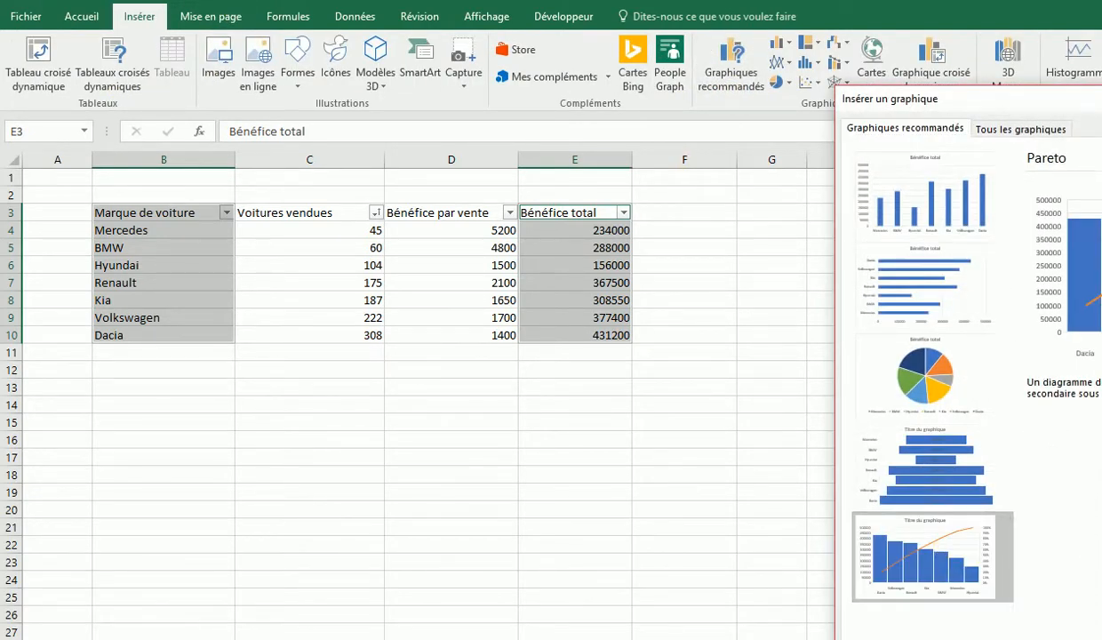
{"action": "key", "text": "Return"}
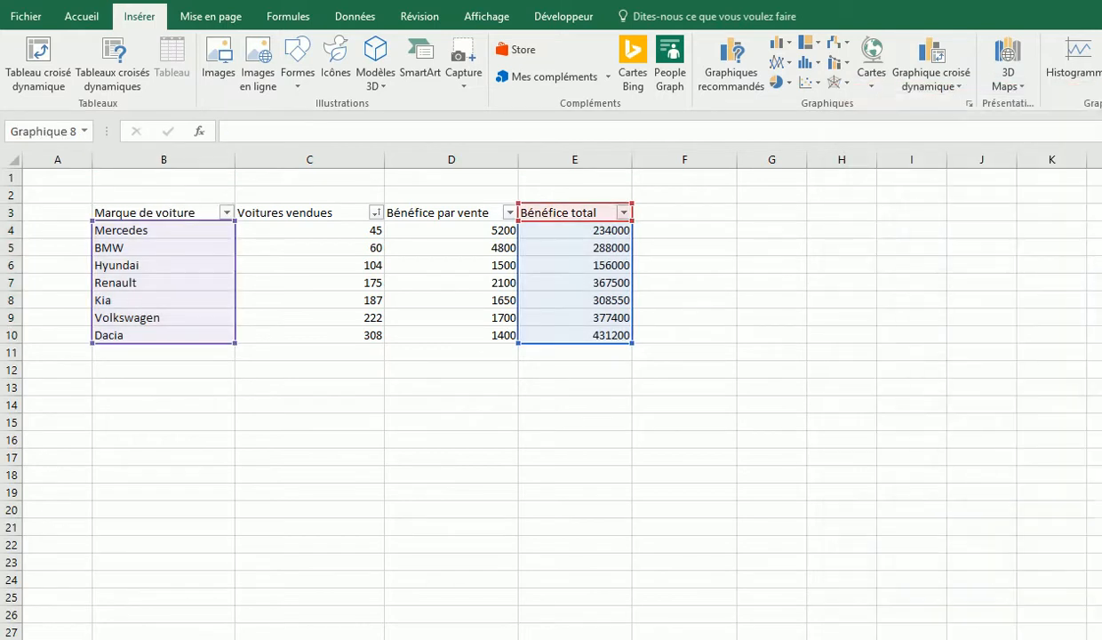
{"action": "left_click_drag", "start_coordinate": [934, 391], "coordinate": [365, 388]}
{"action": "left_click", "coordinate": [599, 380]}
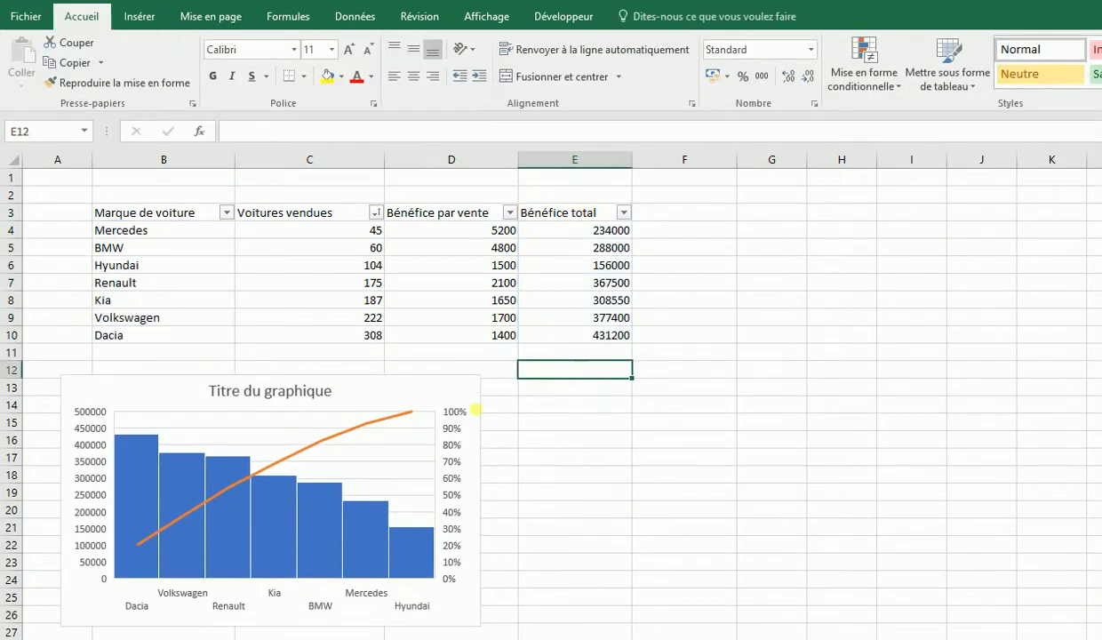
- Center the Pareto chart more closely beneath the table, and delete it from the sheet
{"action": "left_click_drag", "start_coordinate": [432, 400], "coordinate": [564, 387]}
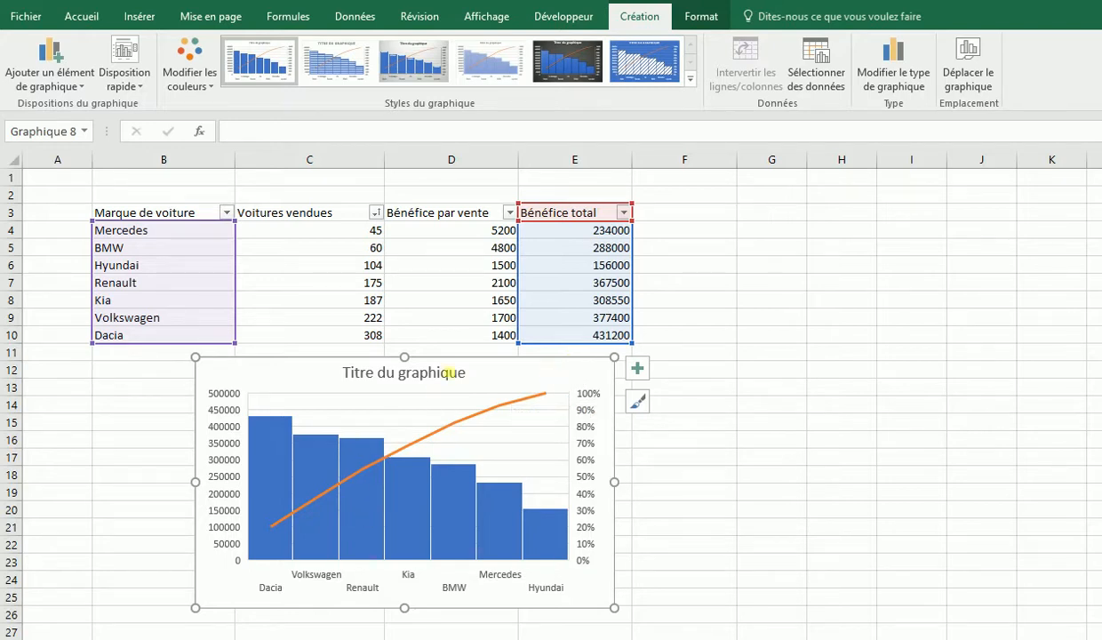
{"action": "key", "text": "Delete"}
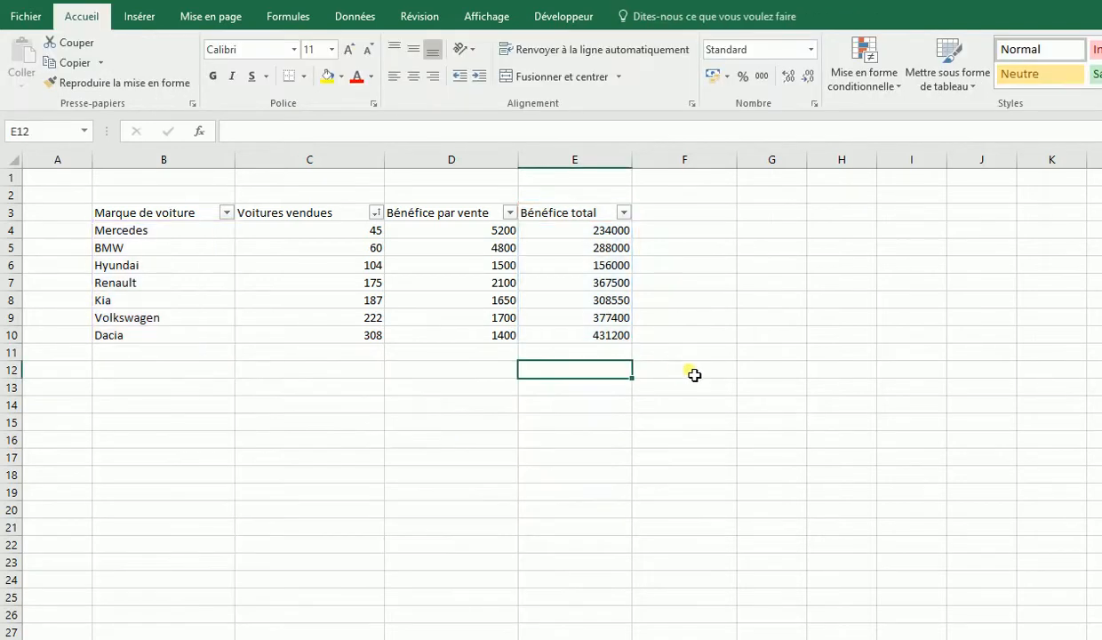
{"action": "left_click", "coordinate": [693, 374]}
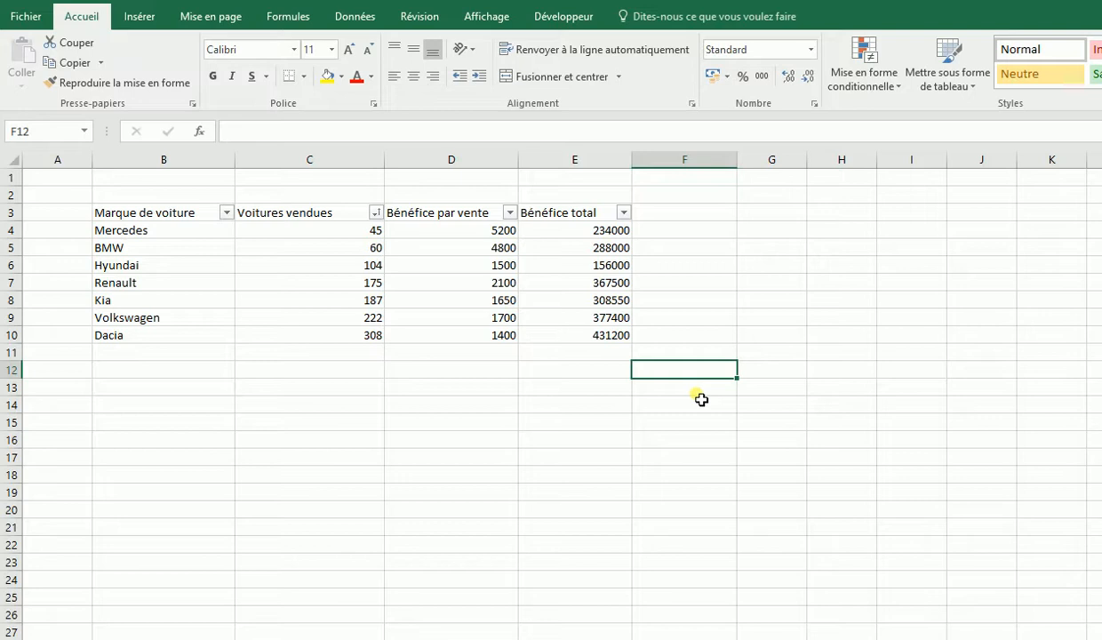